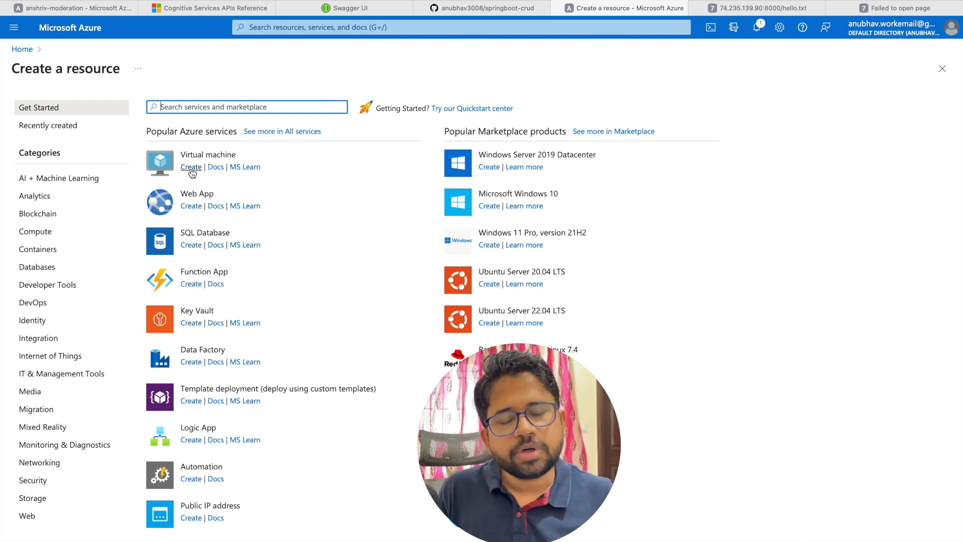
Step: Begin a new Ubuntu Server 20.04 virtual machine named pyhton34 in the budget resource group
left_click(191, 171)
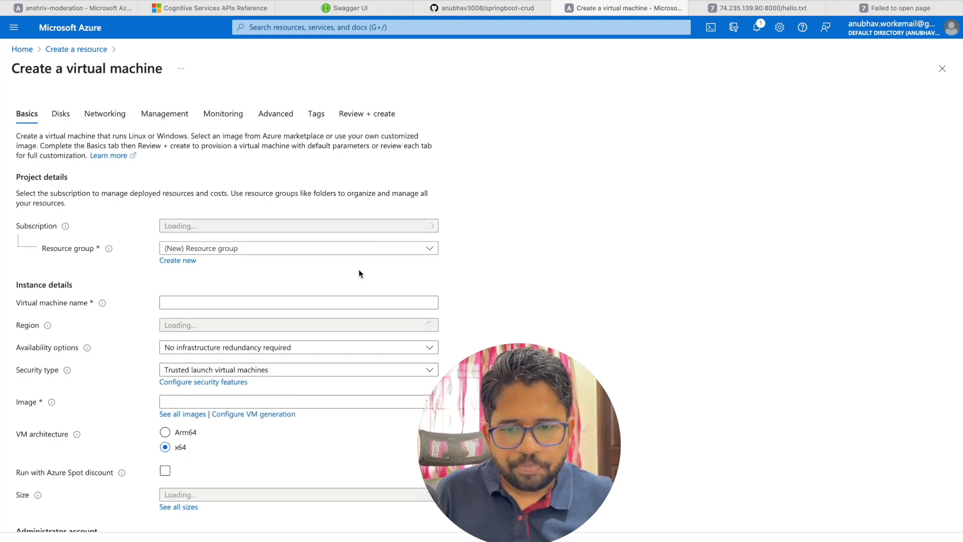
left_click(330, 252)
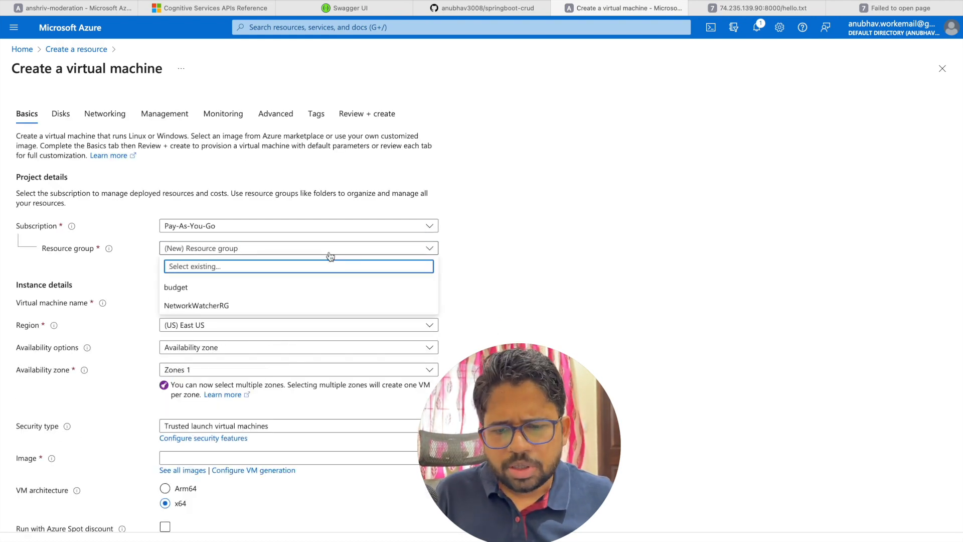
left_click(180, 288)
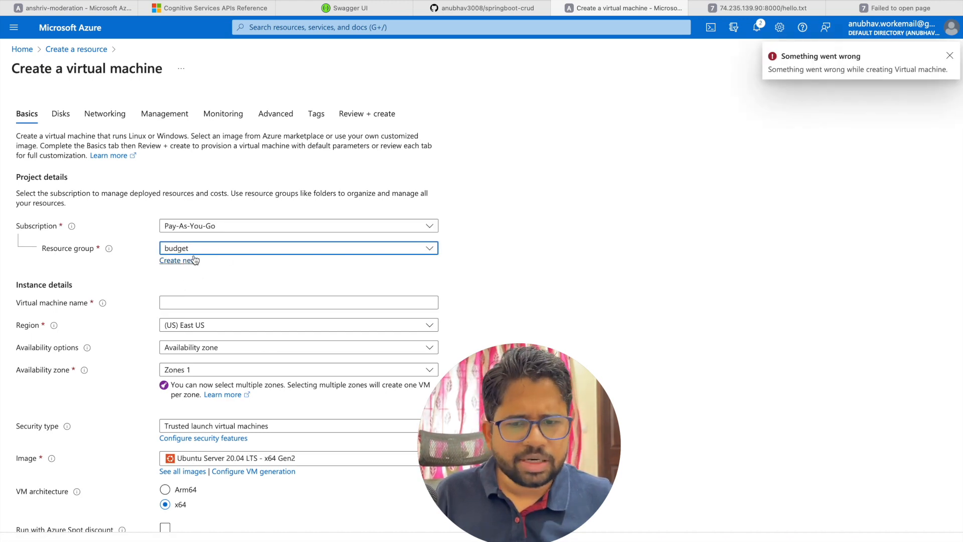
left_click(199, 302)
type("pyhton34")
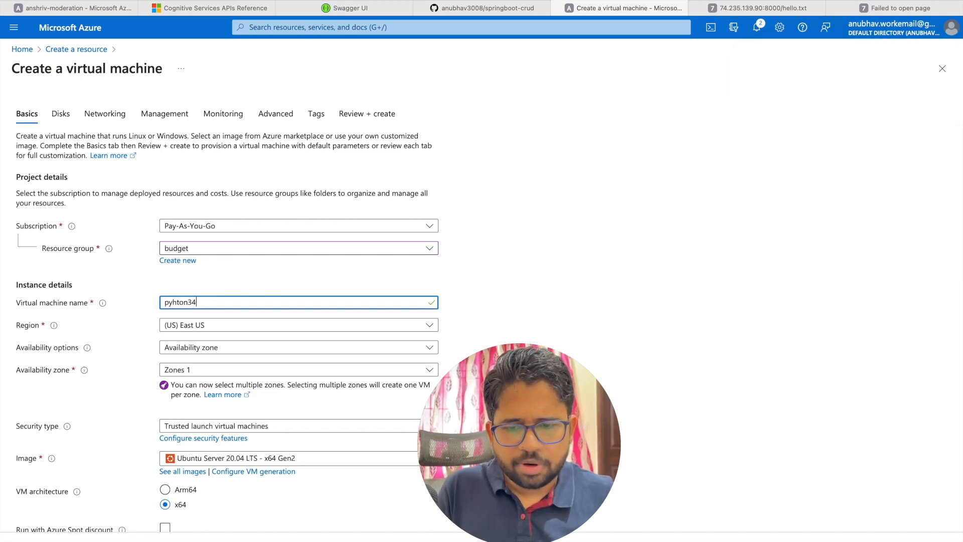
left_click(191, 327)
left_click(519, 402)
left_click_drag(519, 403, 673, 293)
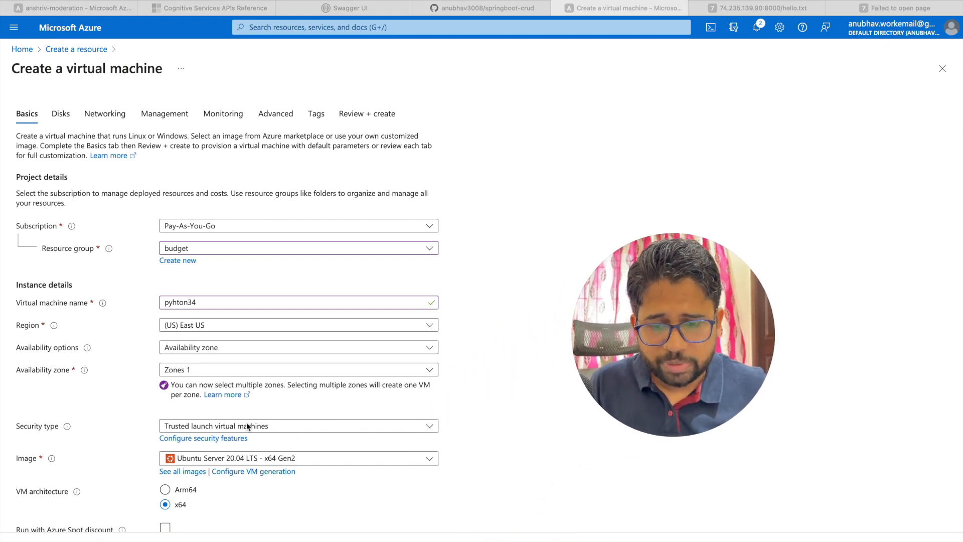
scroll(236, 424, "down", 2)
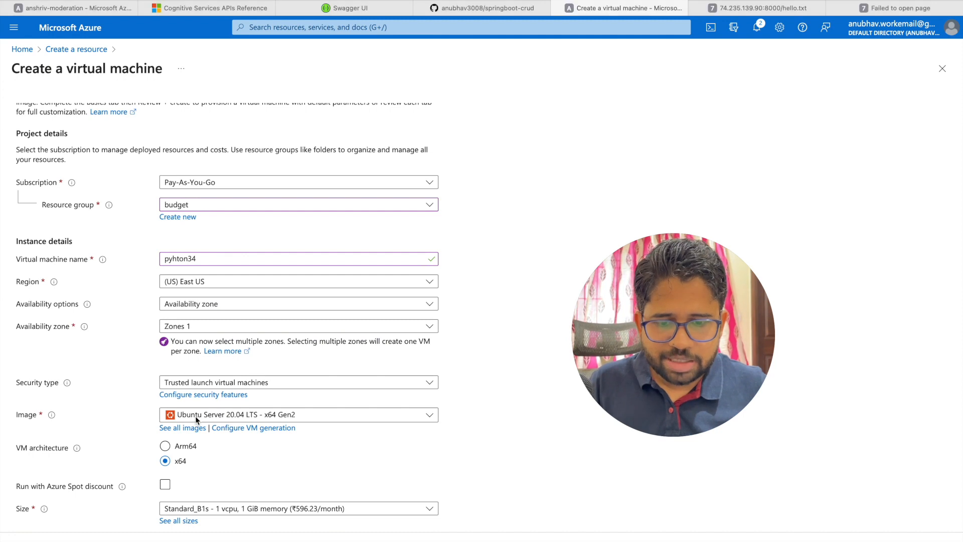
scroll(274, 456, "down", 3)
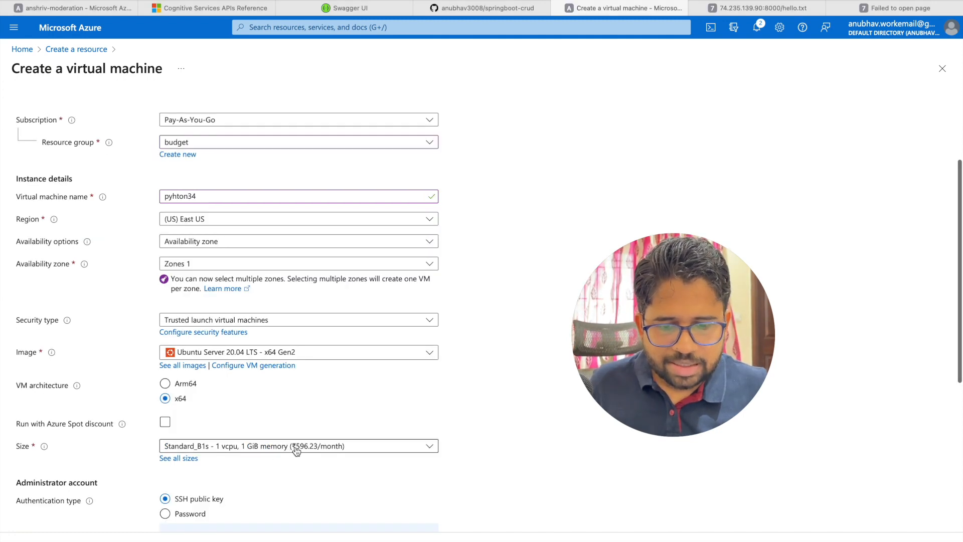
left_click_drag(649, 323, 684, 294)
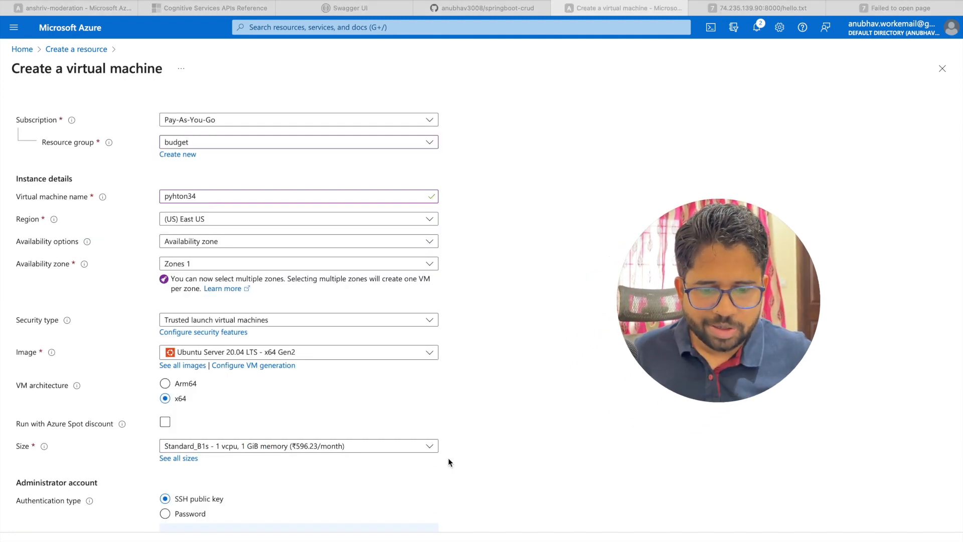
scroll(436, 459, "down", 4)
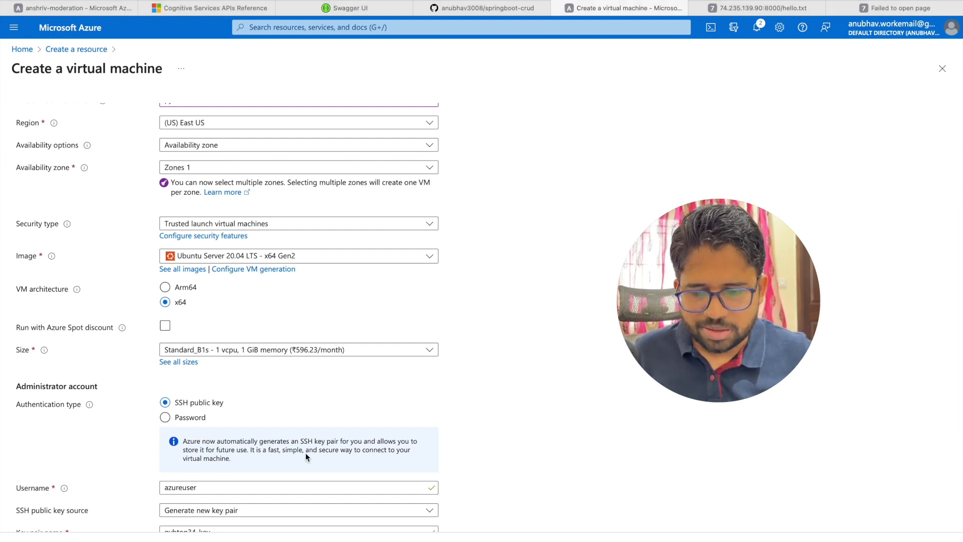
scroll(308, 455, "down", 4)
Step: Switch to password authentication, enter the administrator username and password, and advance to Disks
left_click(164, 298)
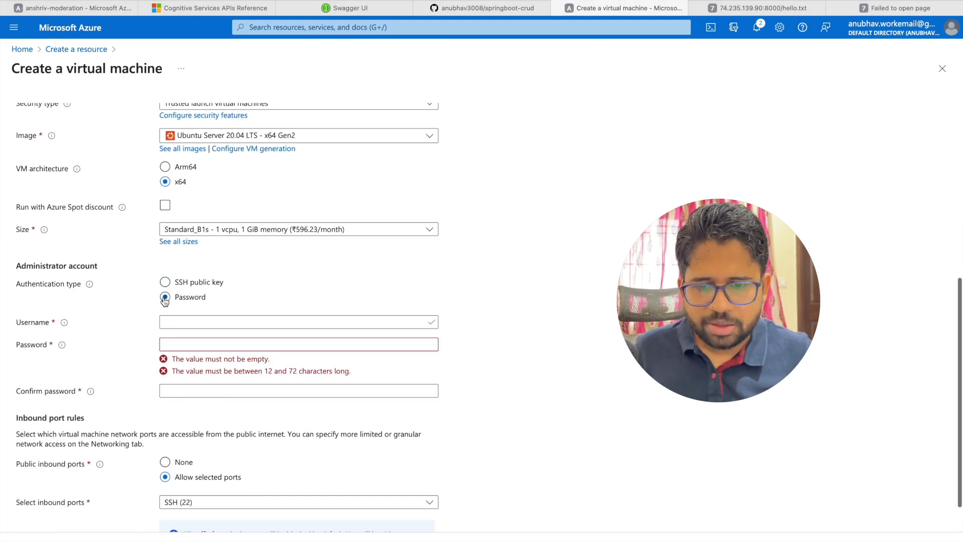
scroll(190, 434, "down", 3)
scroll(189, 434, "down", 1)
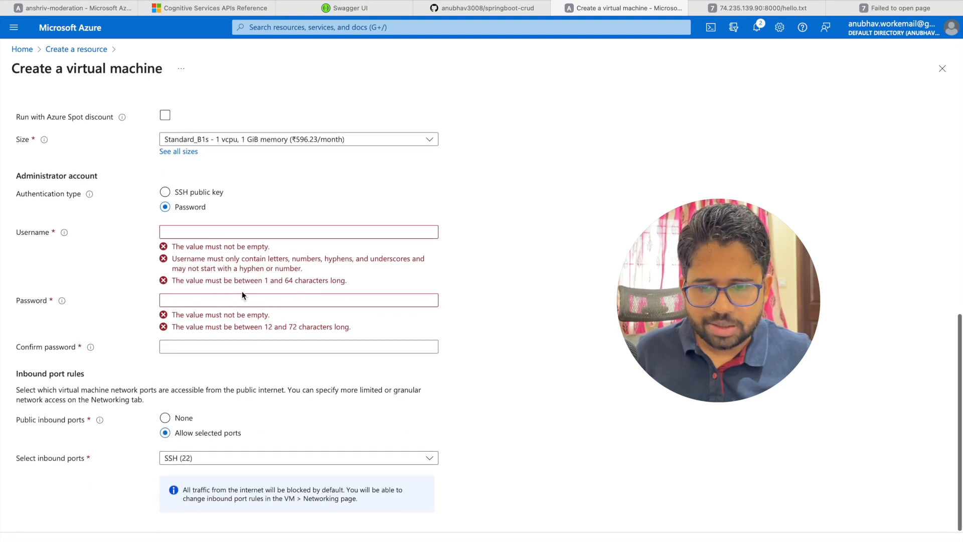
left_click(212, 234)
scroll(212, 233, "up", 2)
type("anubhav")
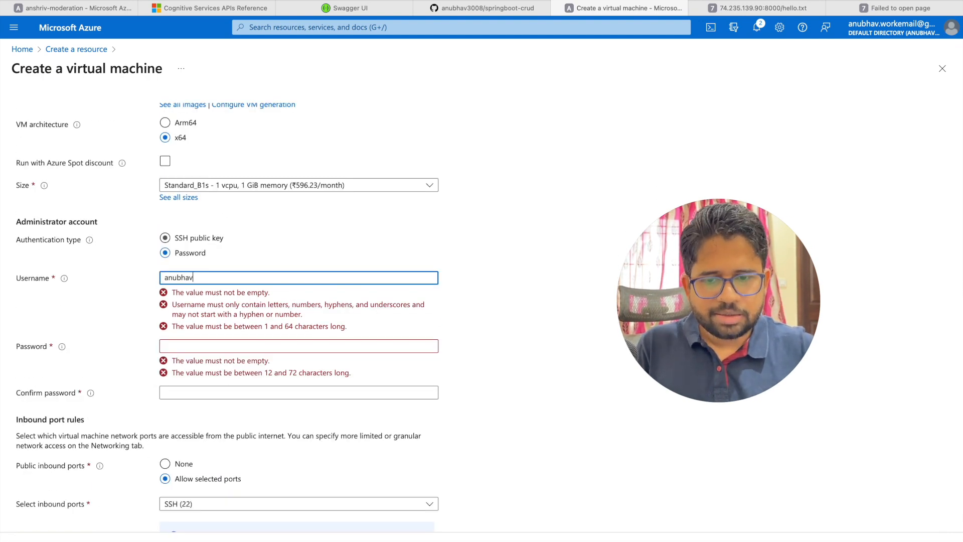
left_click(188, 303)
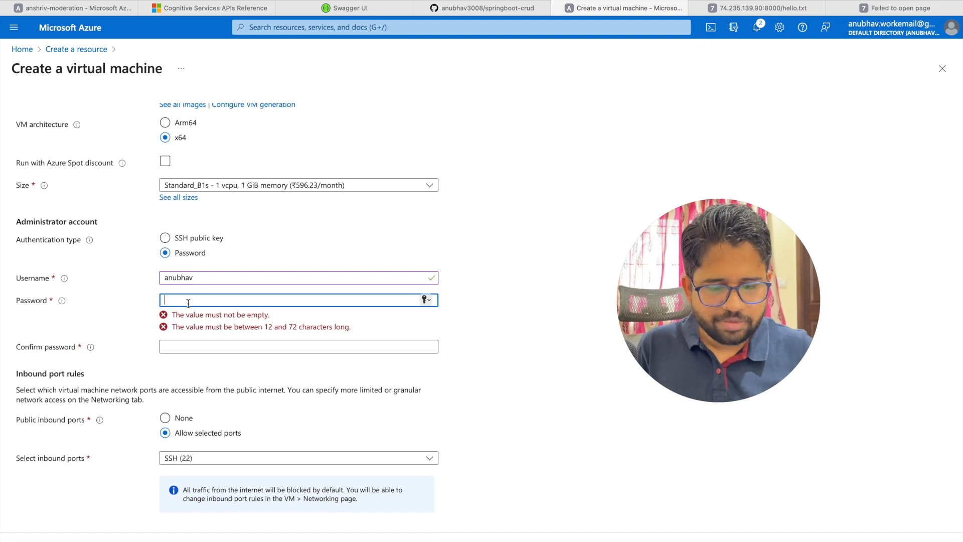
type("••••••")
type("••")
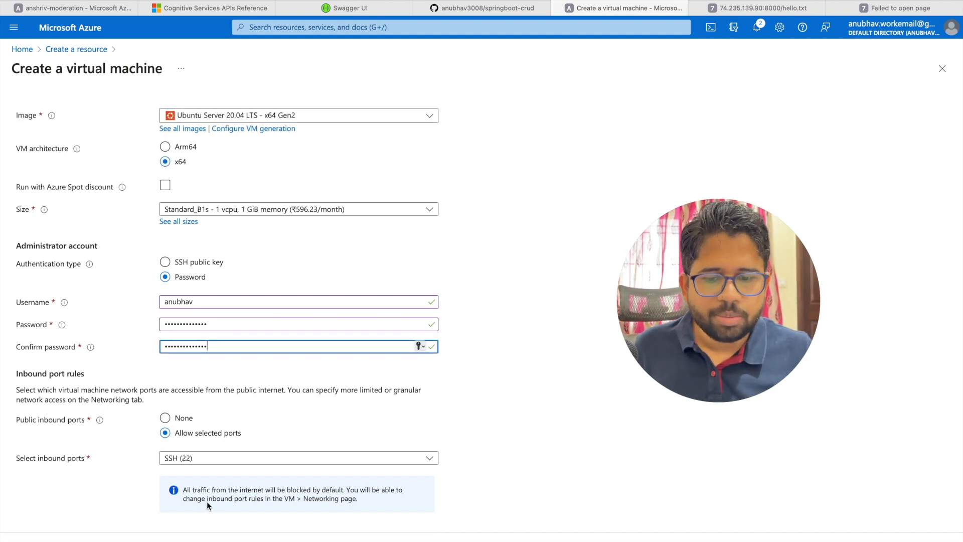
left_click(213, 540)
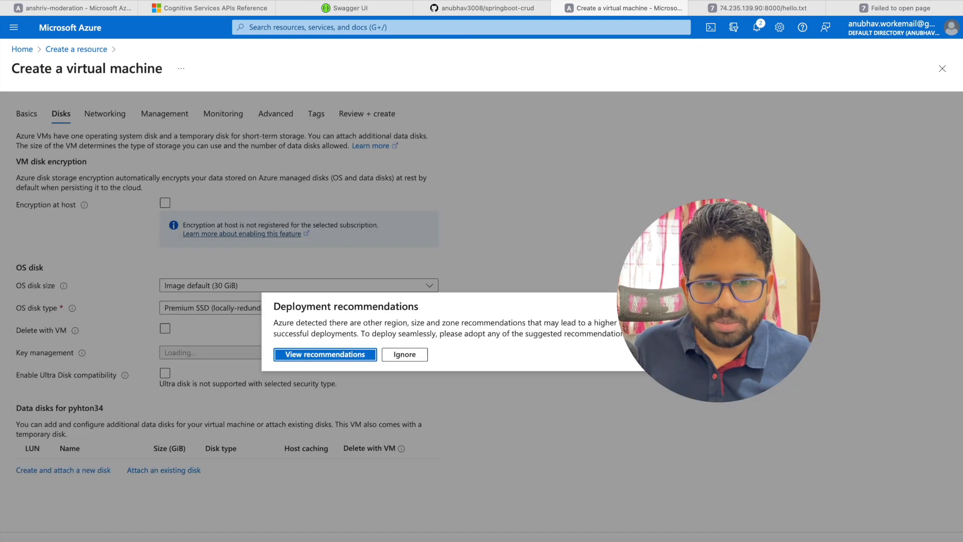
Step: Ignore the recommendations and keep defaults through Networking, Management, Monitoring, Advanced and Tags until validation passes
left_click(404, 354)
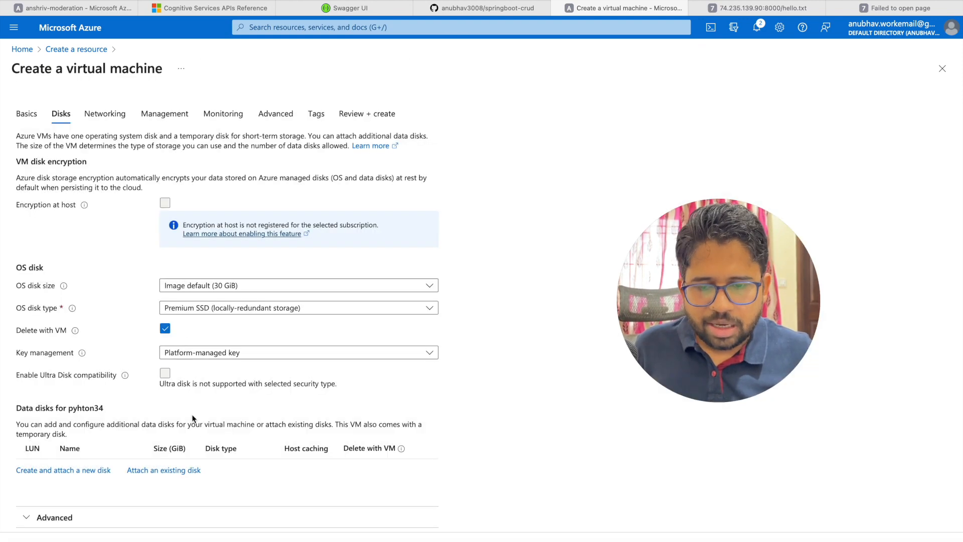
left_click(213, 540)
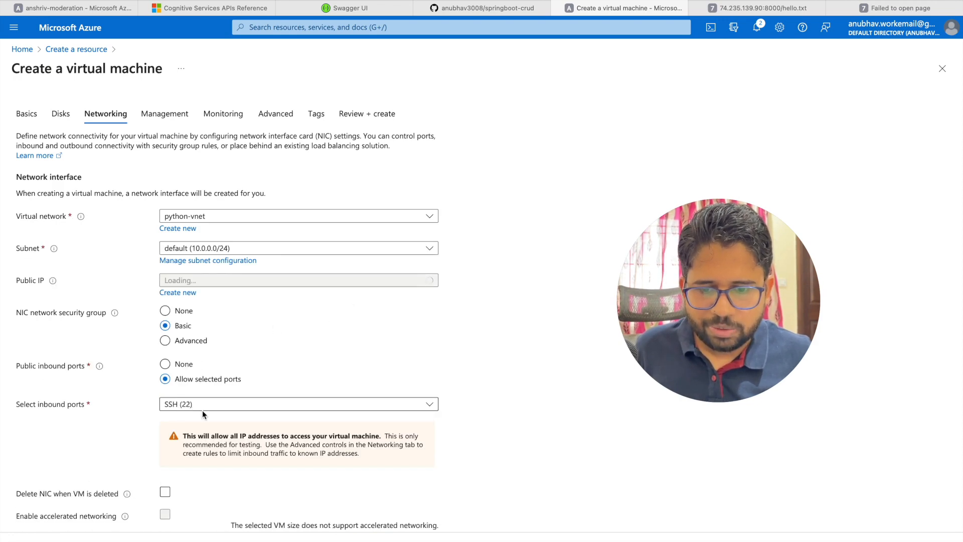
scroll(203, 410, "down", 3)
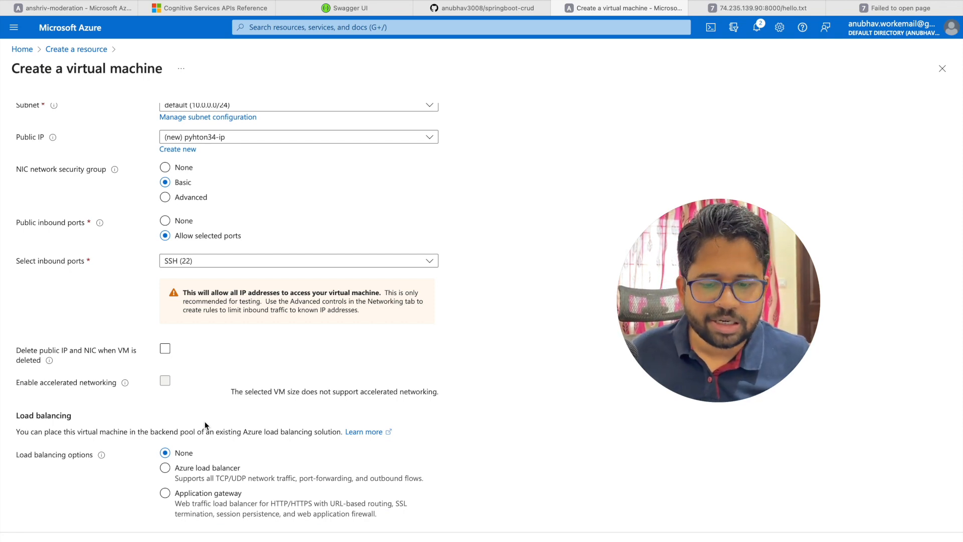
left_click(231, 541)
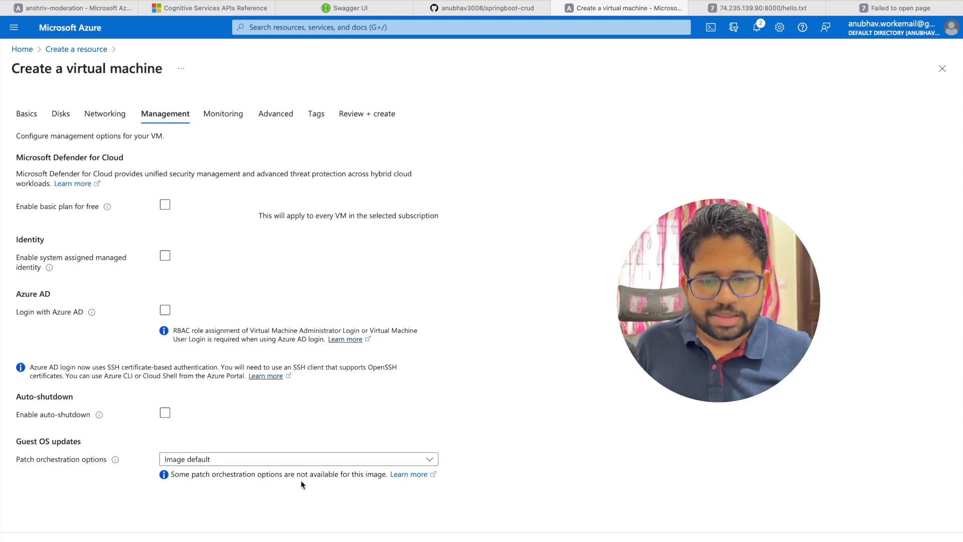
left_click(256, 540)
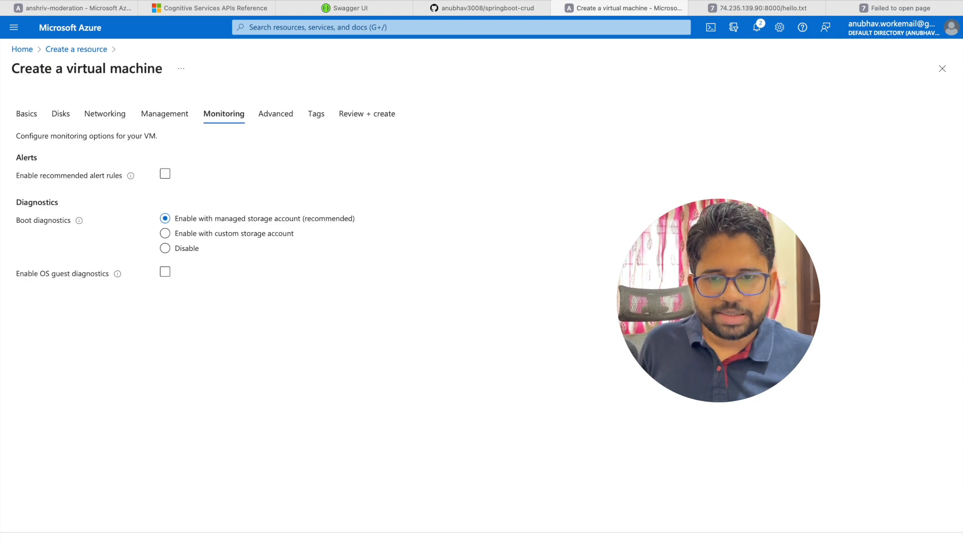
left_click(256, 541)
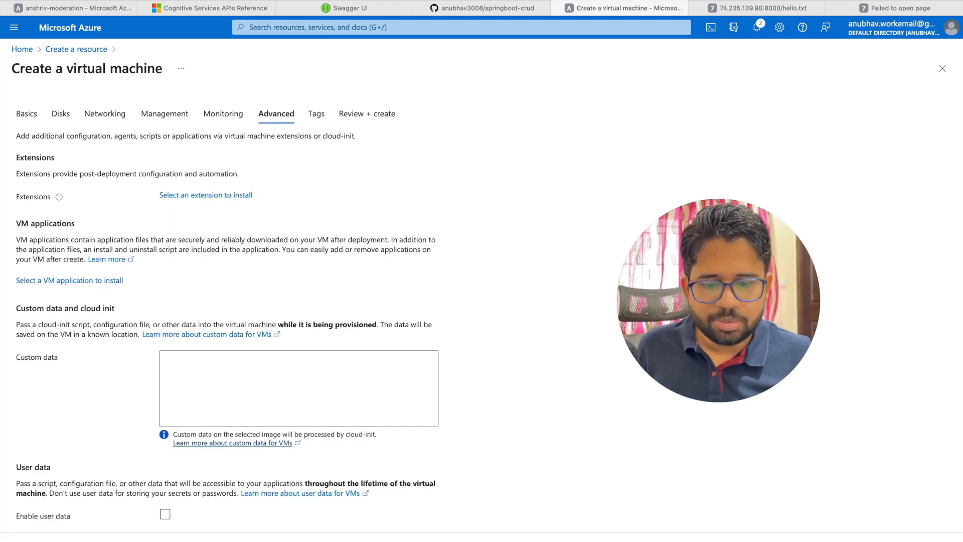
left_click(255, 540)
left_click(256, 540)
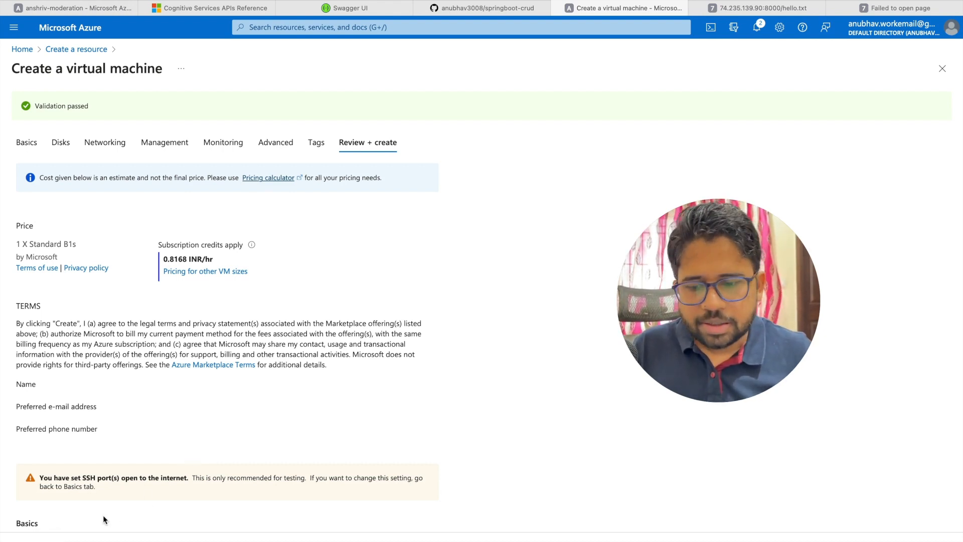
left_click(22, 49)
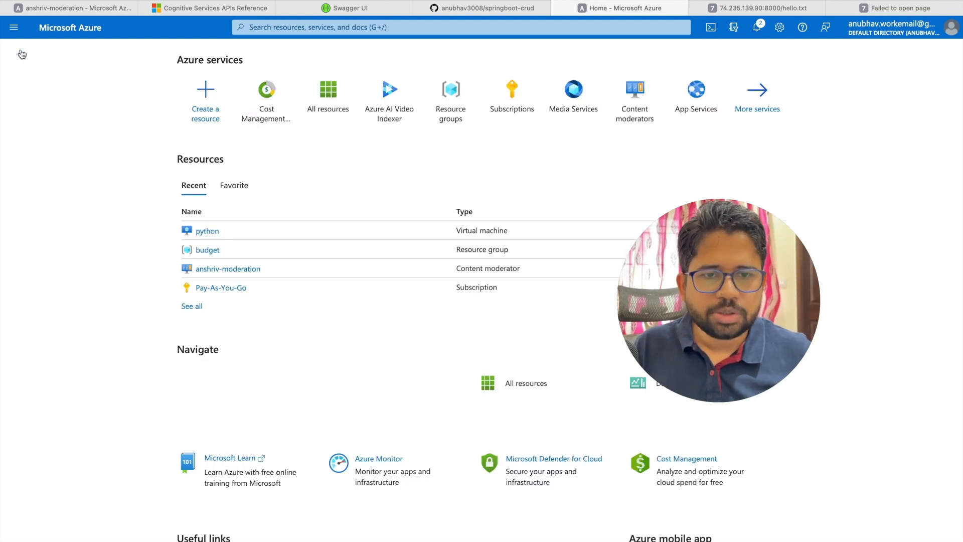
Step: Open the python VM's Overview, showing it running Ubuntu 20.04 with public IP 74.235.139.90
left_click(203, 232)
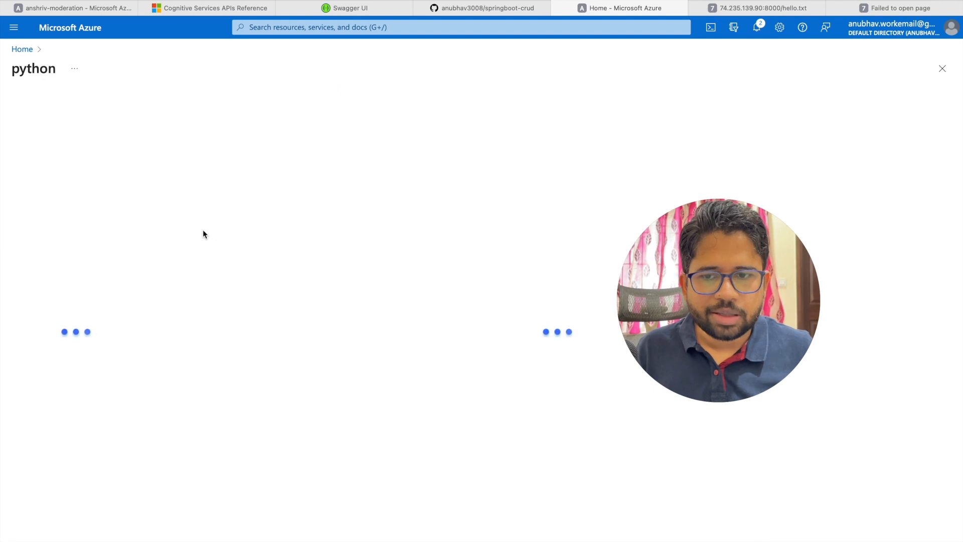
left_click_drag(724, 244, 552, 347)
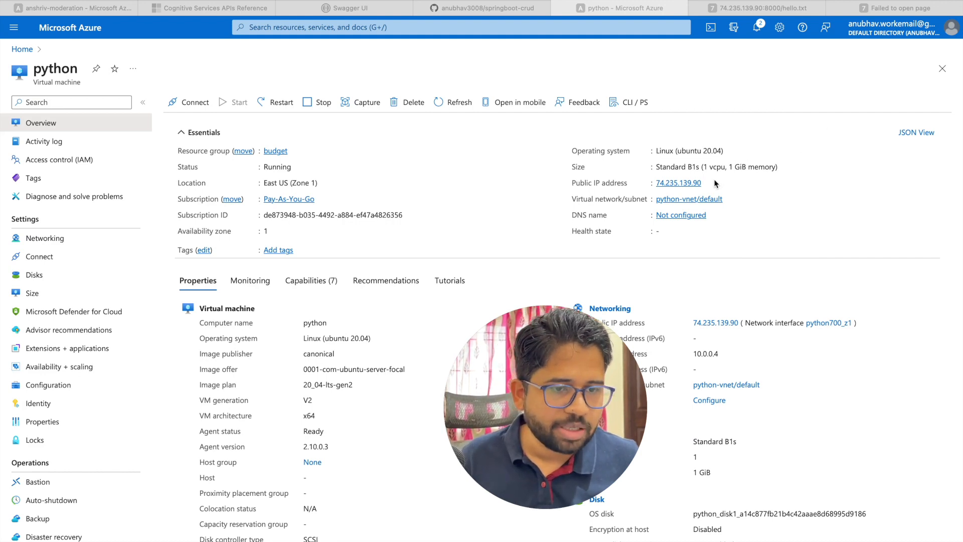
left_click_drag(544, 372, 699, 344)
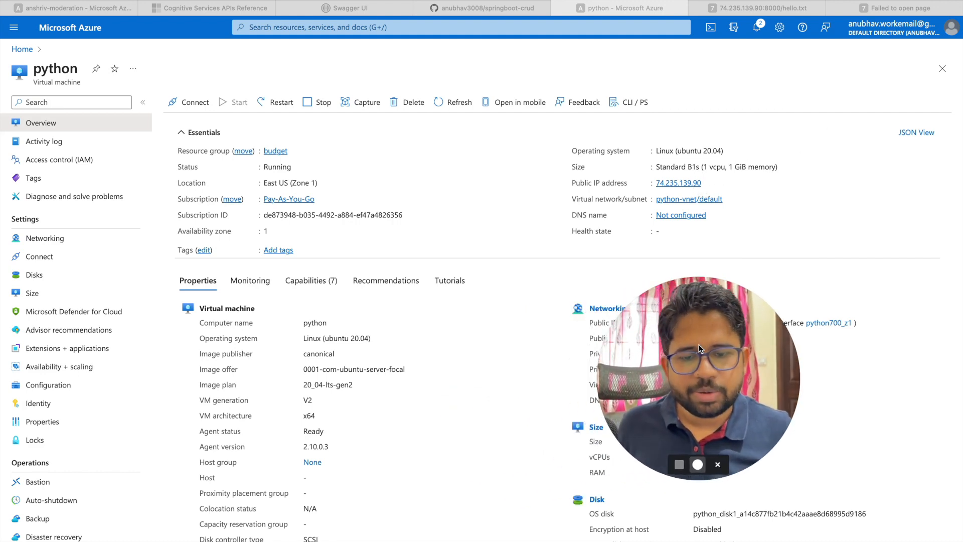
Step: In a new Terminal window, SSH into the VM at 74.235.139.90 and log in with the password
key("ctrl+Up")
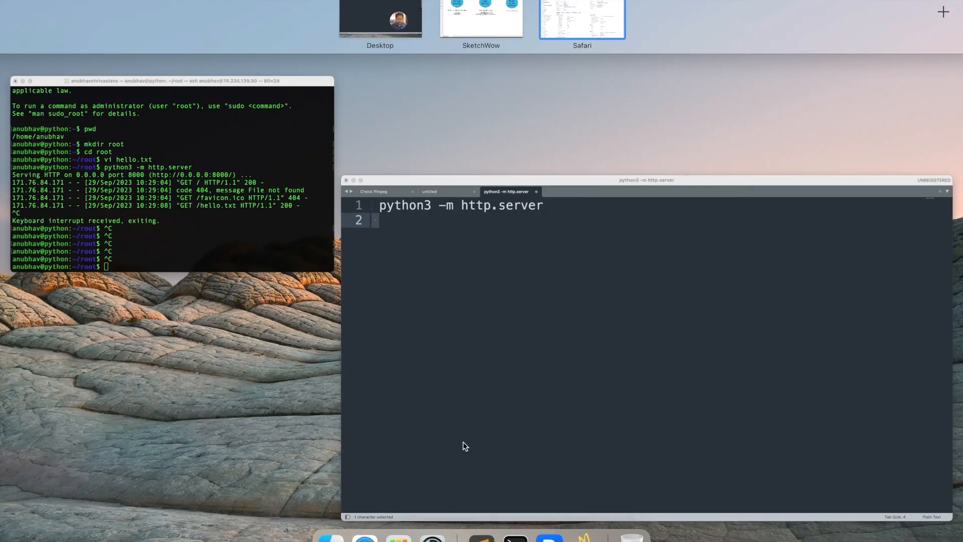
left_click(213, 255)
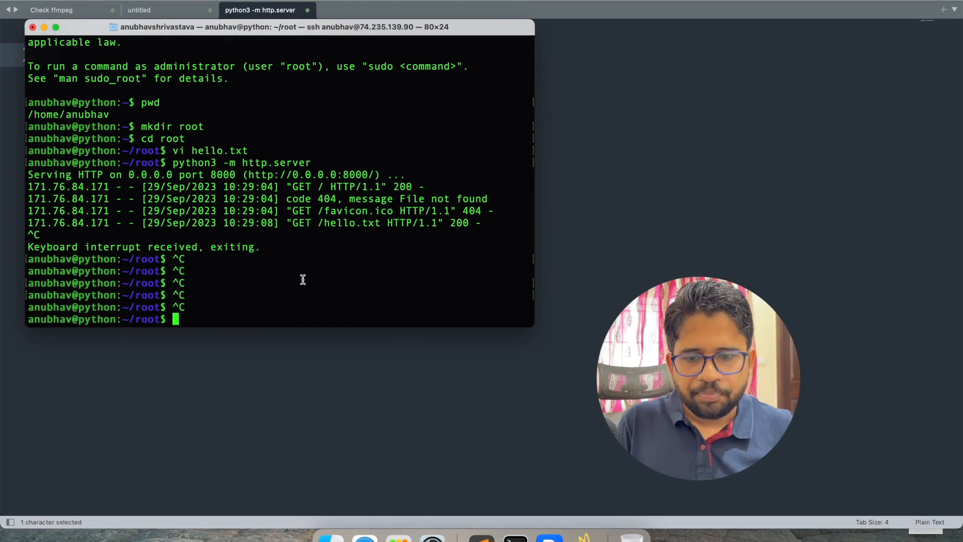
key("super+n")
type("ssh anubhav@74.235.139.90")
key("Return")
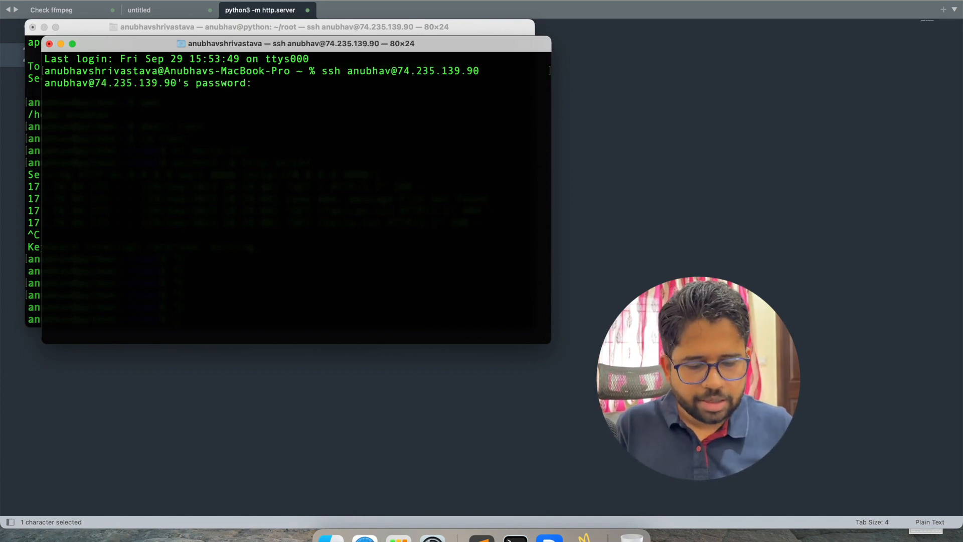
key("Return")
key("Return")
key("Return")
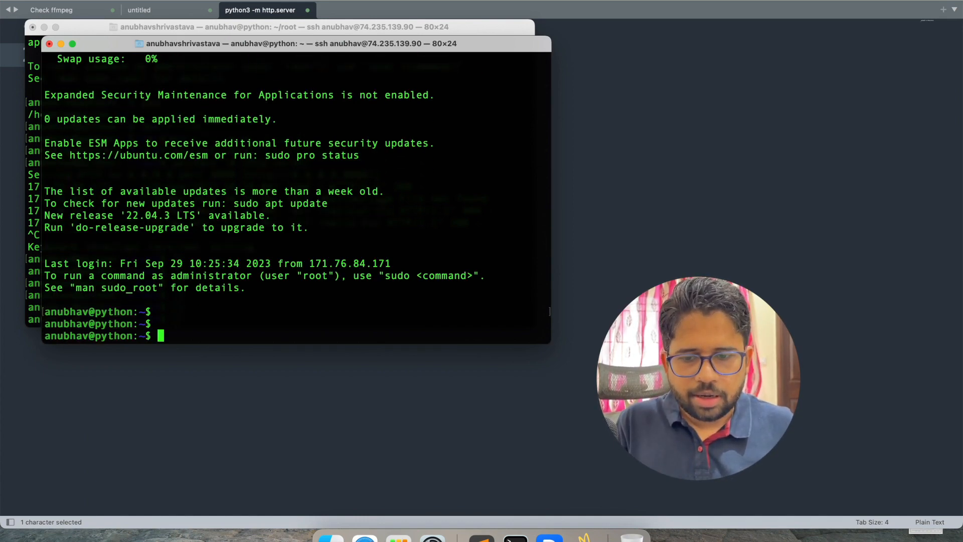
Step: Run pwd and ls, cd into root to confirm hello.txt, and start python3 http.server on 8000
type("pwd")
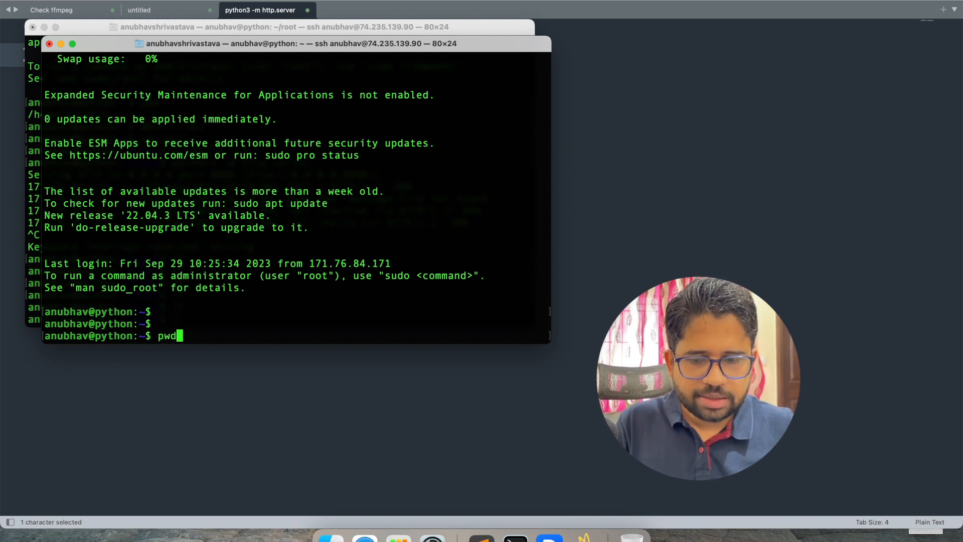
key("Return")
type("ls")
key("Return")
type("cd ")
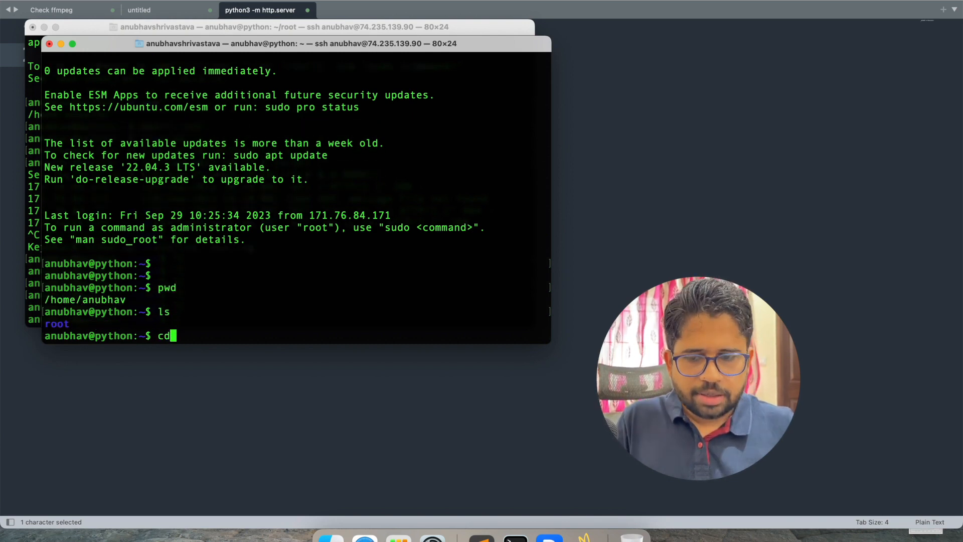
type("root")
key("Return")
type("ls")
key("Return")
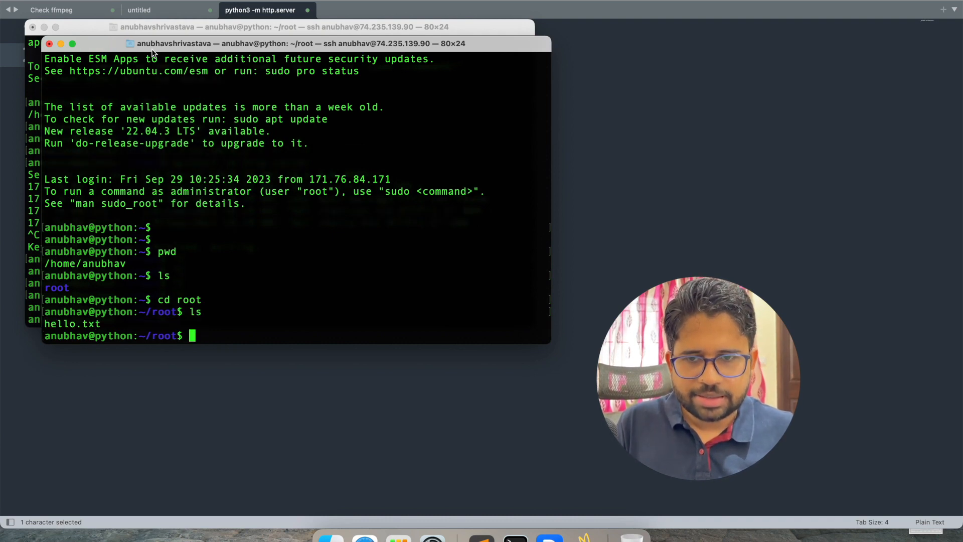
key("Return")
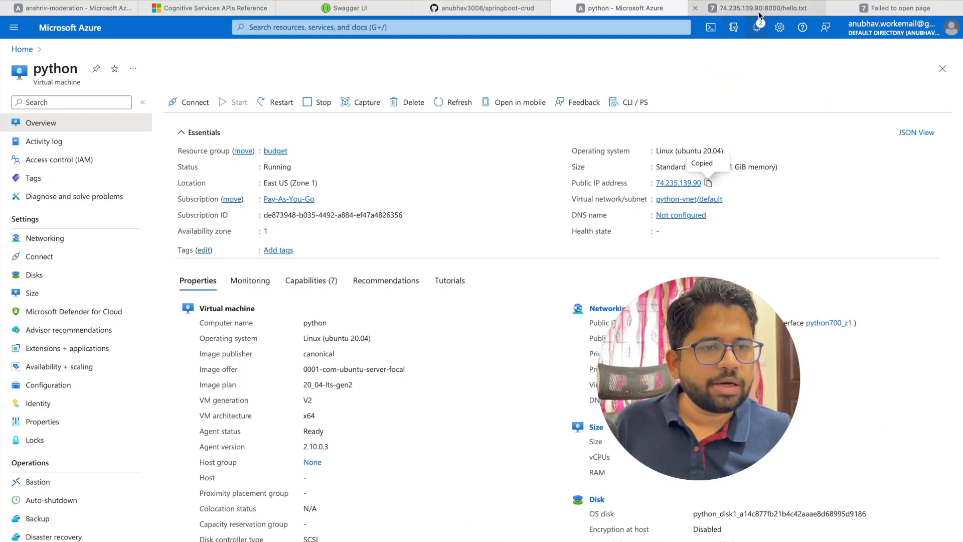
Step: View 74.235.139.90:8000/hello.txt in Safari, then trim the URL to load the root directory listing
left_click(764, 9)
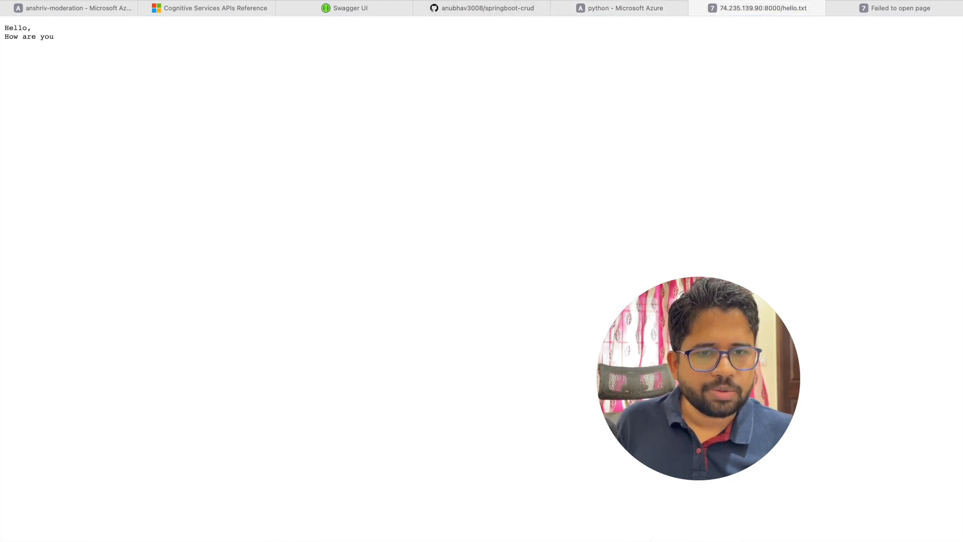
key("super+l")
key("Return")
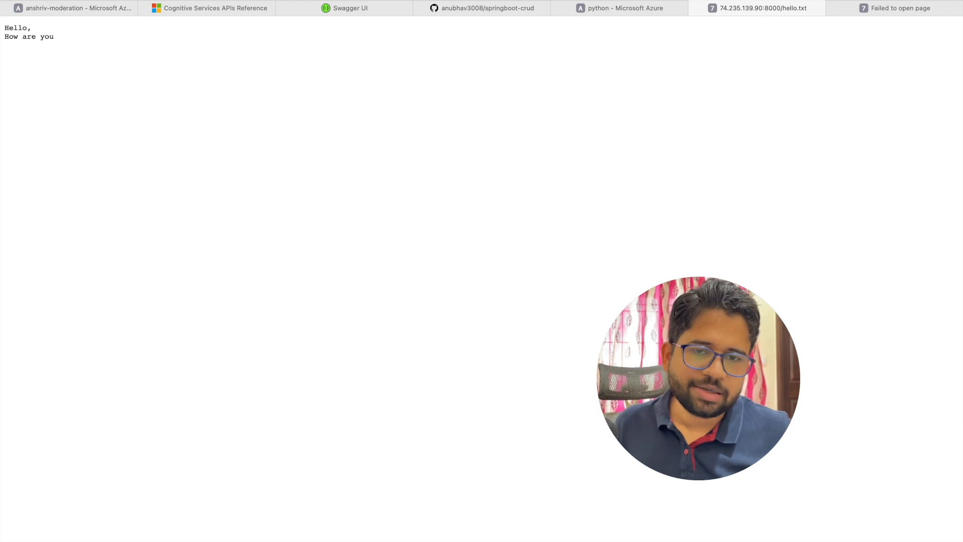
key("super+l")
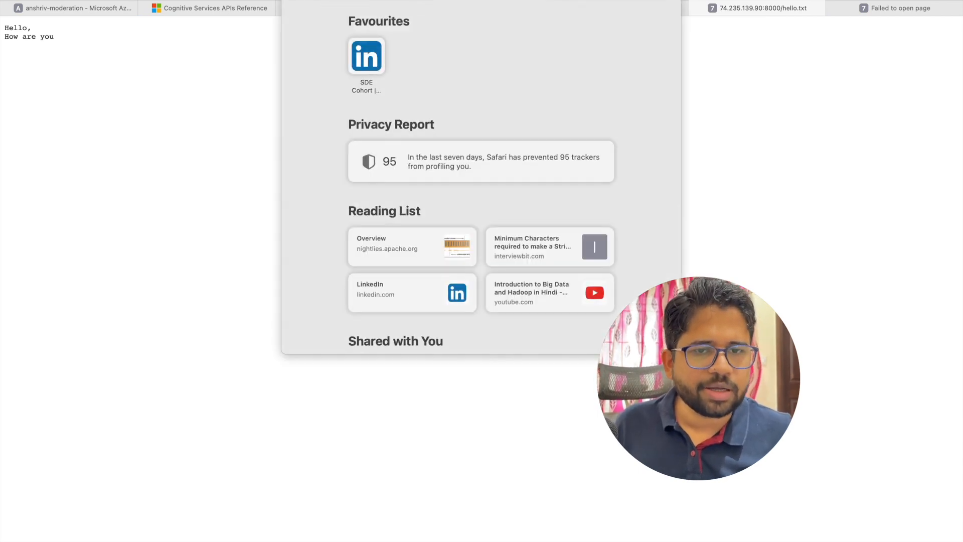
key("Right")
key("BackSpace")
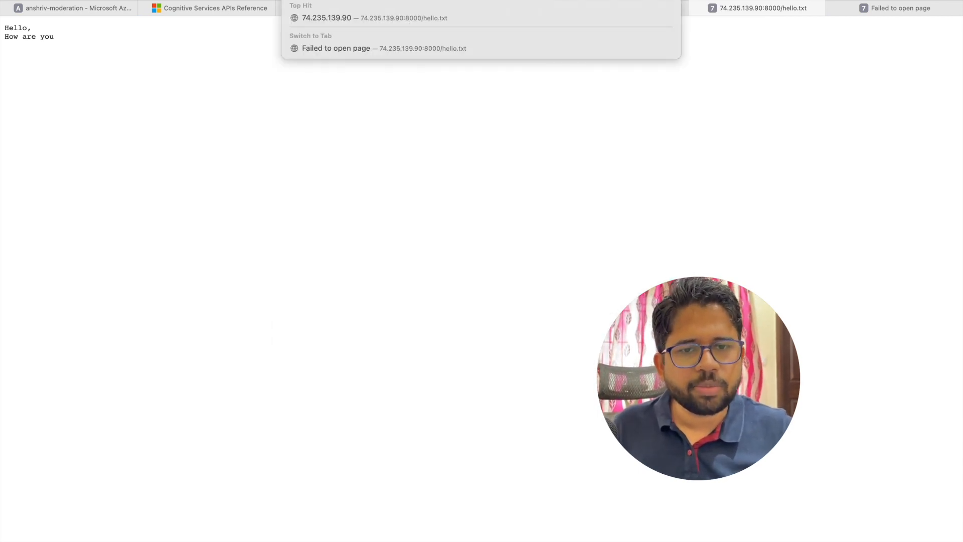
key("BackSpace")
key("Return")
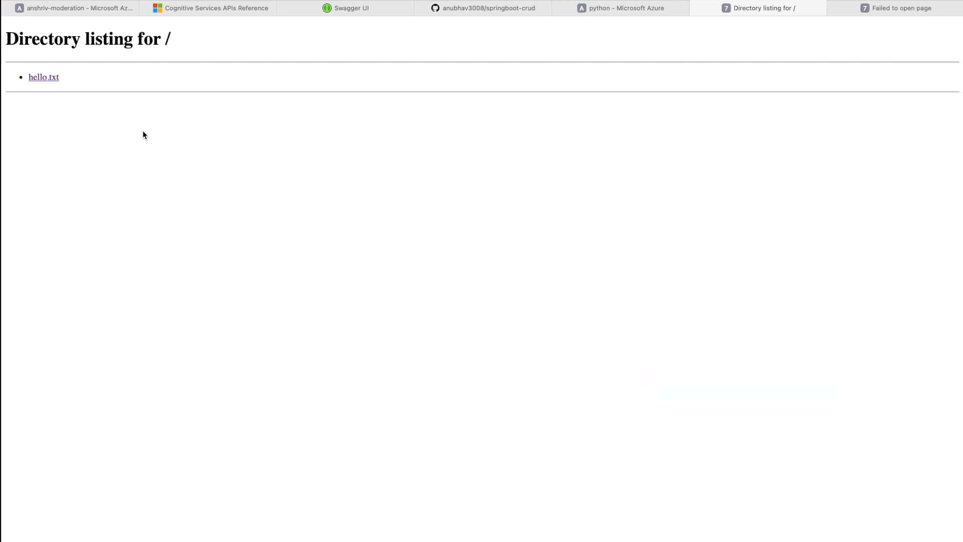
Step: Bring both SSH Terminal windows back to the front
key("ctrl+Up")
left_click(142, 140)
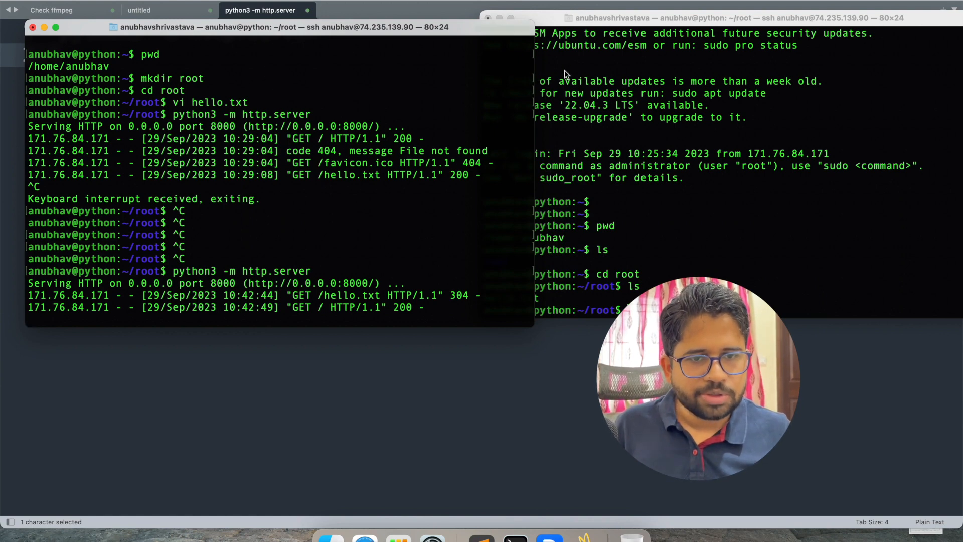
left_click(573, 68)
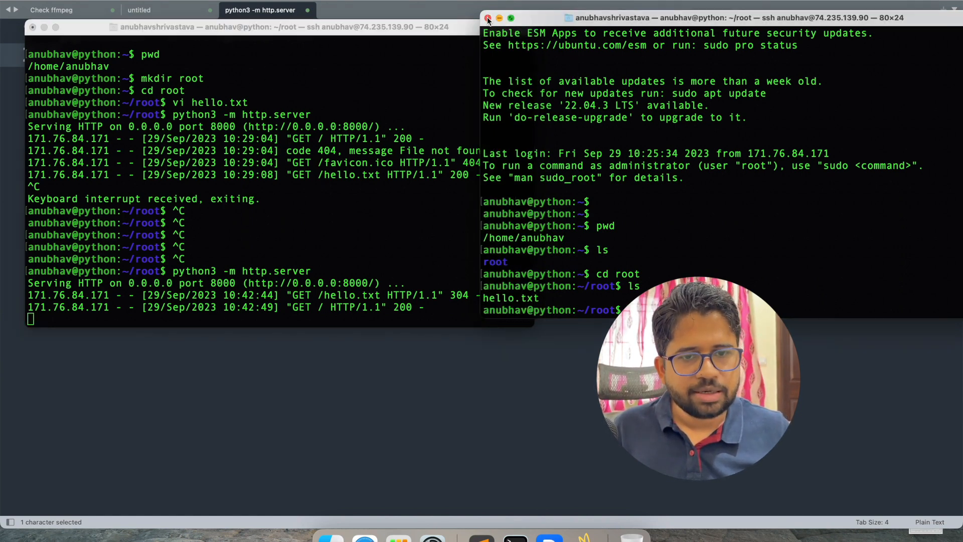
Step: Terminate the second SSH Terminal window and stop http.server with Ctrl+C, returning to the ~/root prompt
left_click(487, 18)
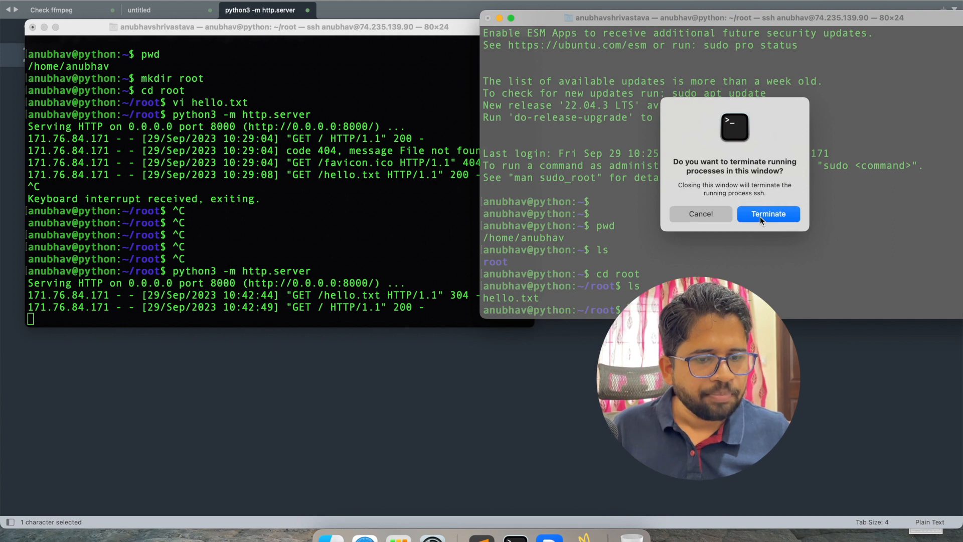
left_click(760, 216)
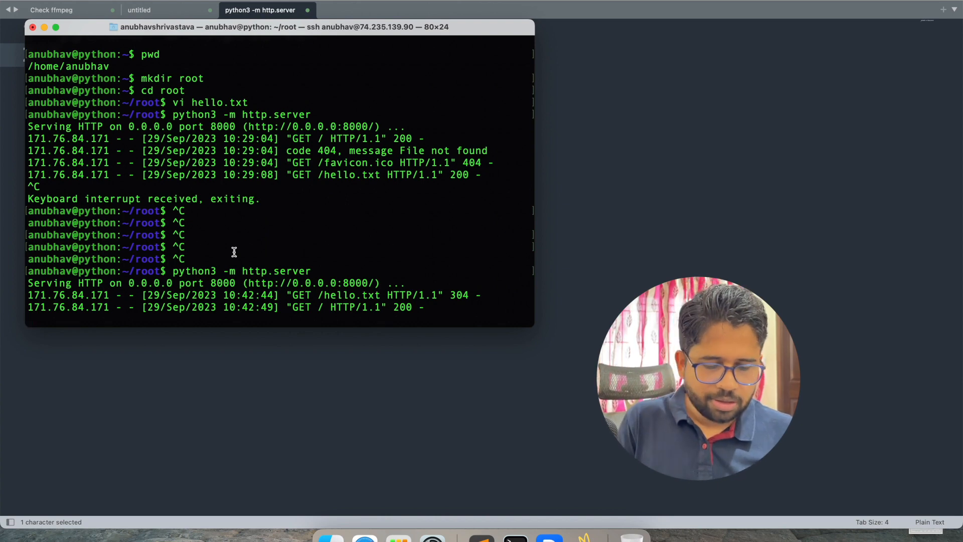
key("ctrl+c")
key("ctrl+c")
key("ctrl+c")
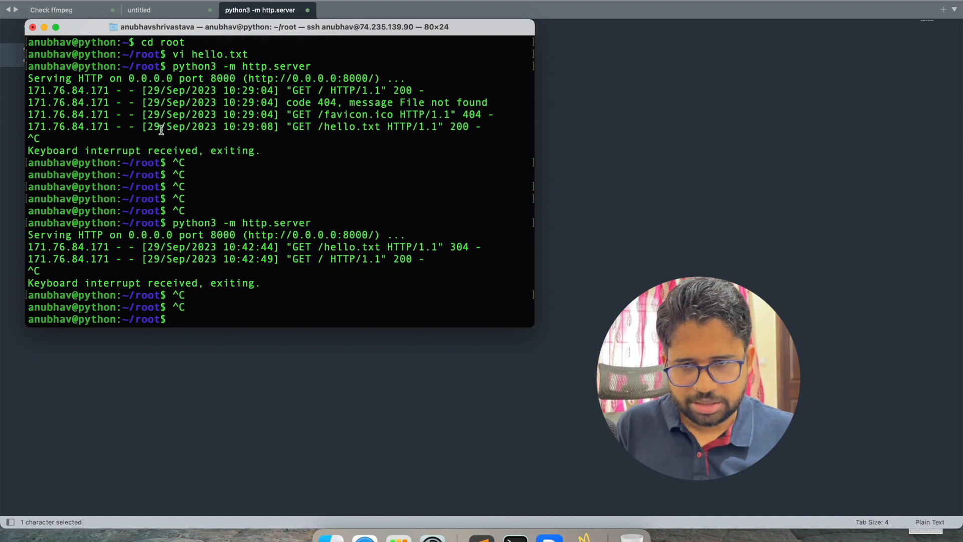
left_click_drag(154, 29, 148, 12)
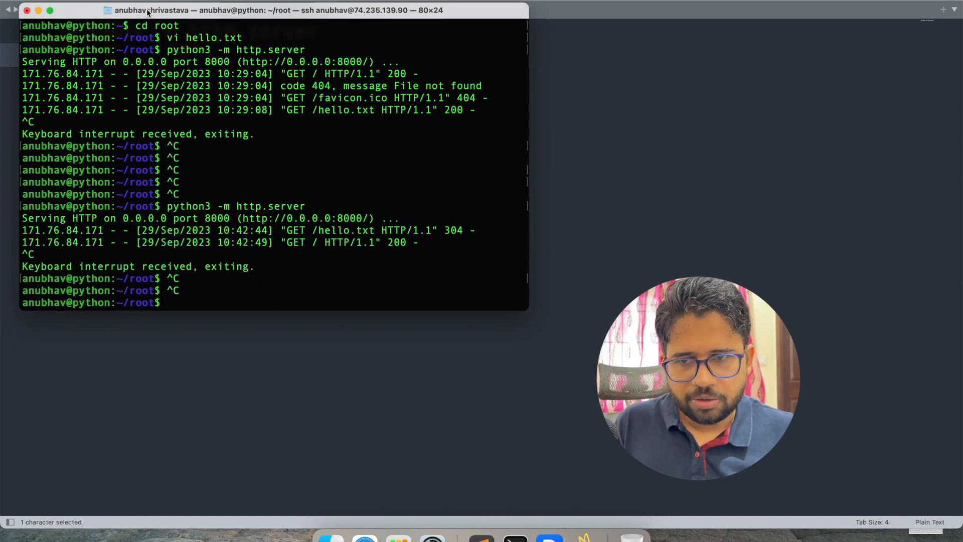